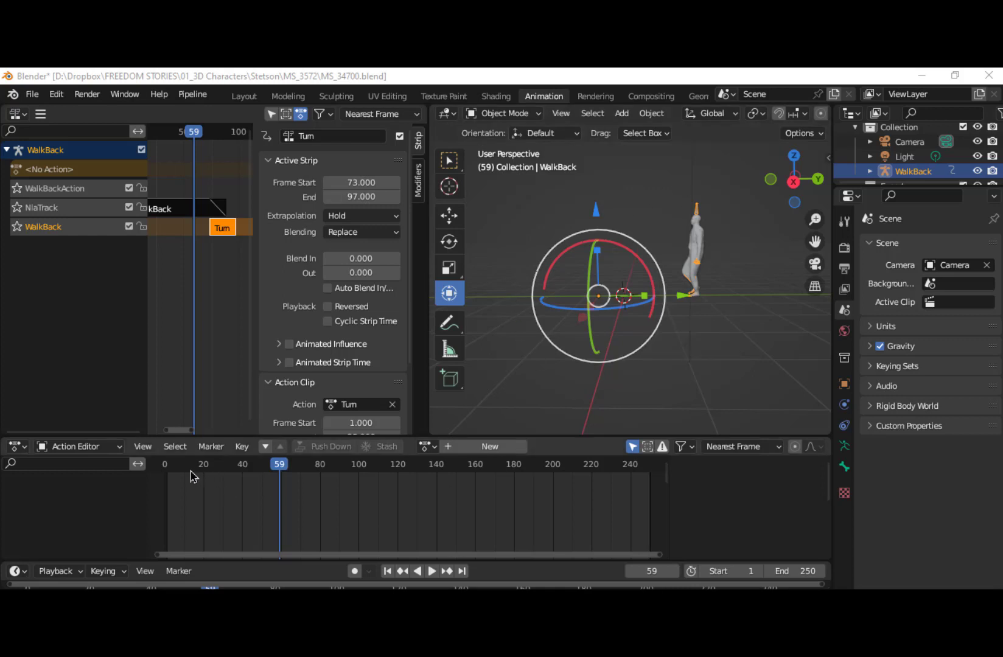
Step: Play and scrub through the walk animation to review the poses, then stop playback
key(space)
mouse_move(180, 464)
mouse_down()
mouse_move(346, 473)
mouse_move(314, 464)
mouse_move(353, 481)
mouse_move(190, 513)
mouse_move(203, 512)
mouse_up()
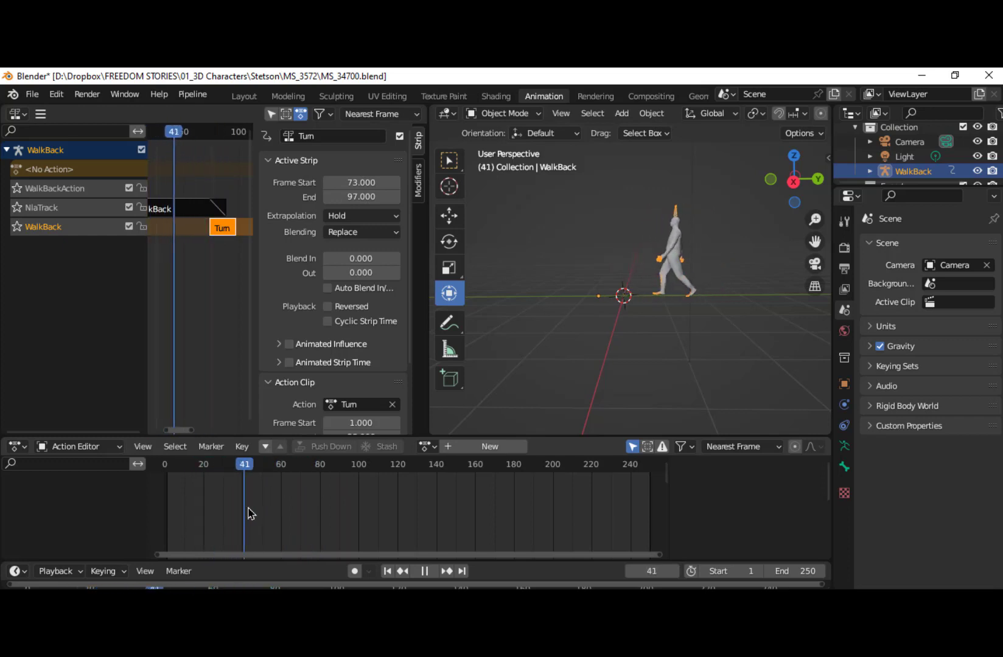
mouse_move(284, 518)
mouse_down()
mouse_move(305, 518)
mouse_move(255, 513)
mouse_move(294, 511)
mouse_move(231, 518)
mouse_move(291, 522)
mouse_move(198, 532)
mouse_move(306, 543)
mouse_up()
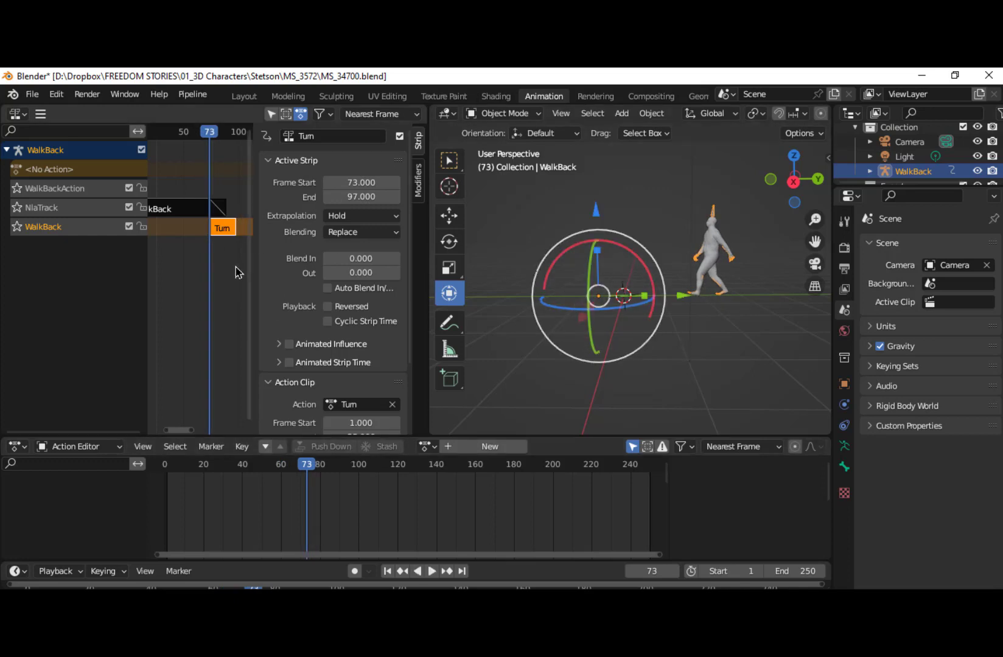
key(Right)
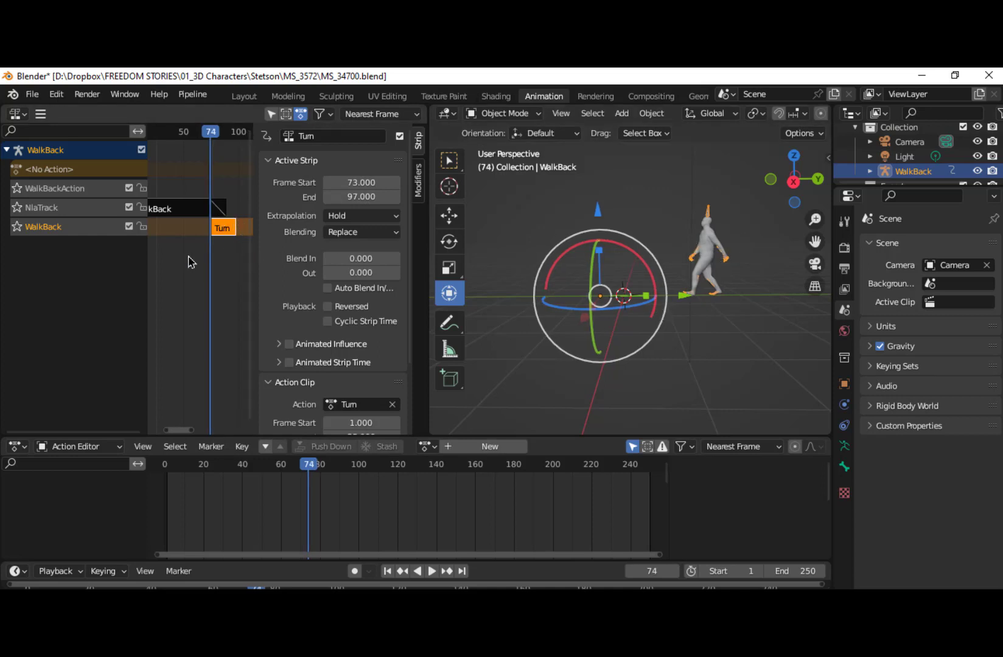
key(space)
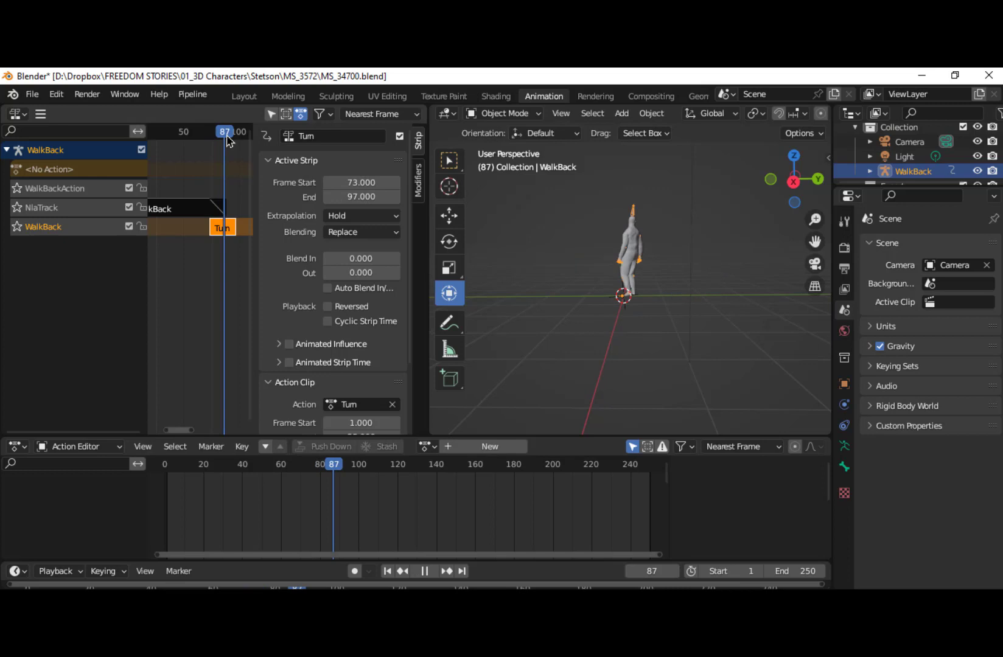
click(230, 468)
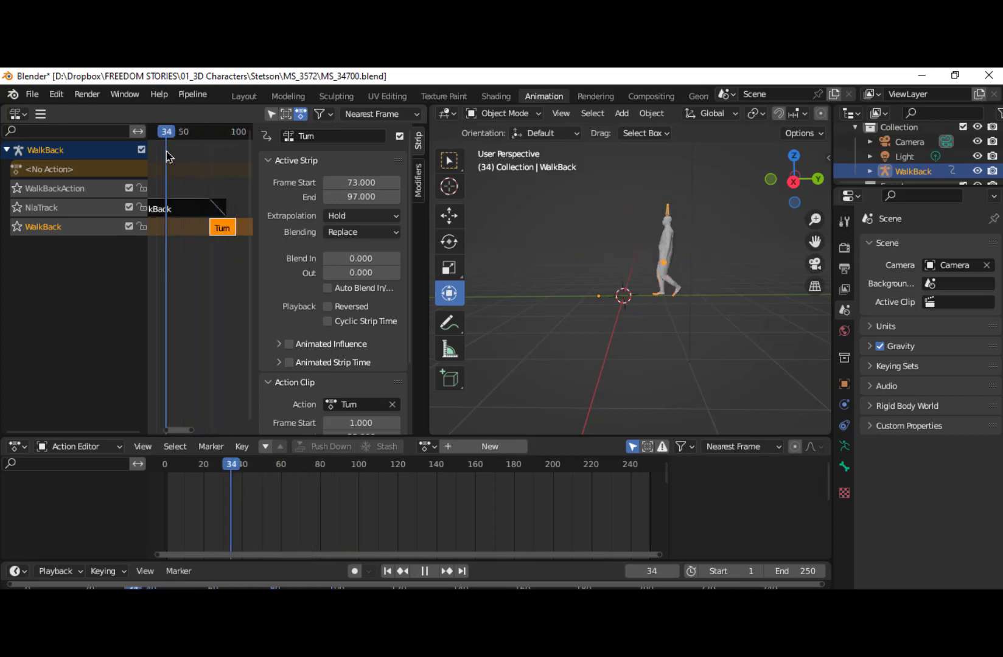
key(space)
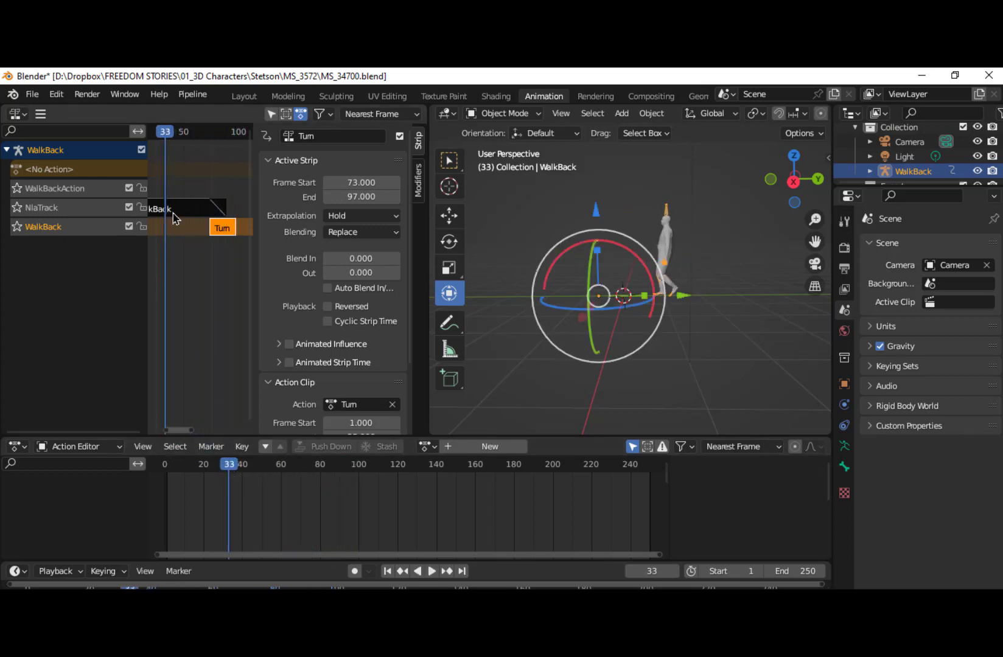
Step: Make WalkBack the active NLA strip and replay from frame 0
click(174, 210)
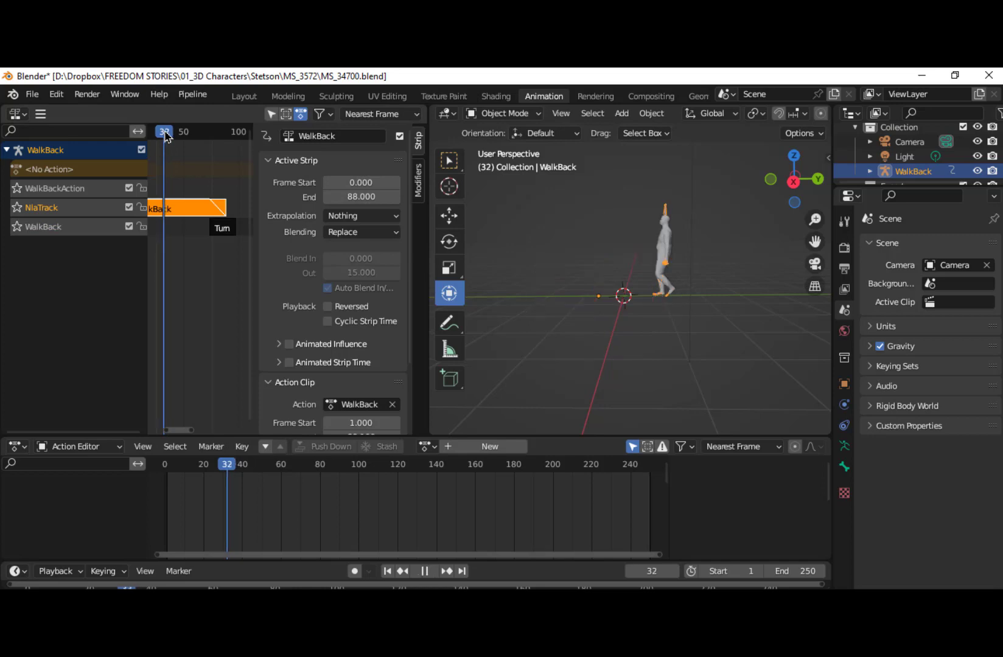
drag(165, 133, 137, 133)
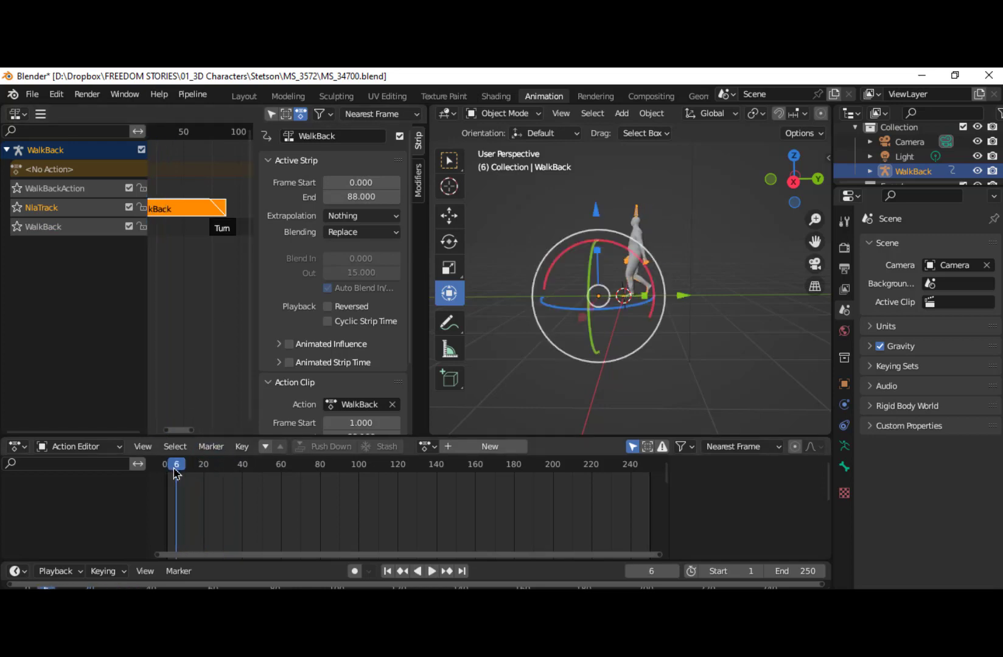
drag(176, 473, 168, 471)
key(space)
key(space)
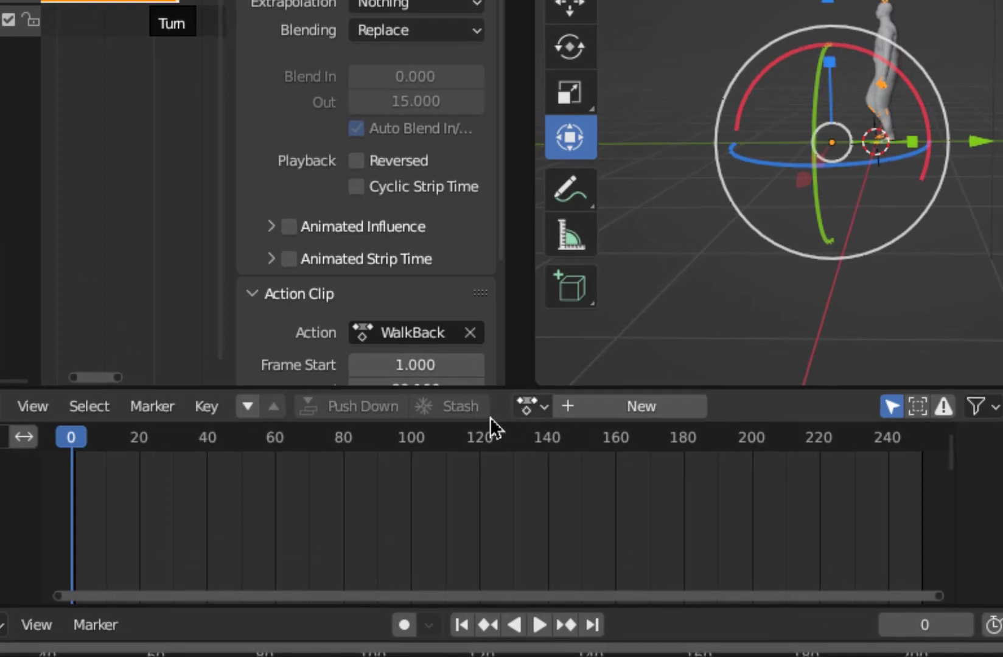
Step: Link the WalkBack action, key the character's location at frame 0, then unlink it
click(542, 415)
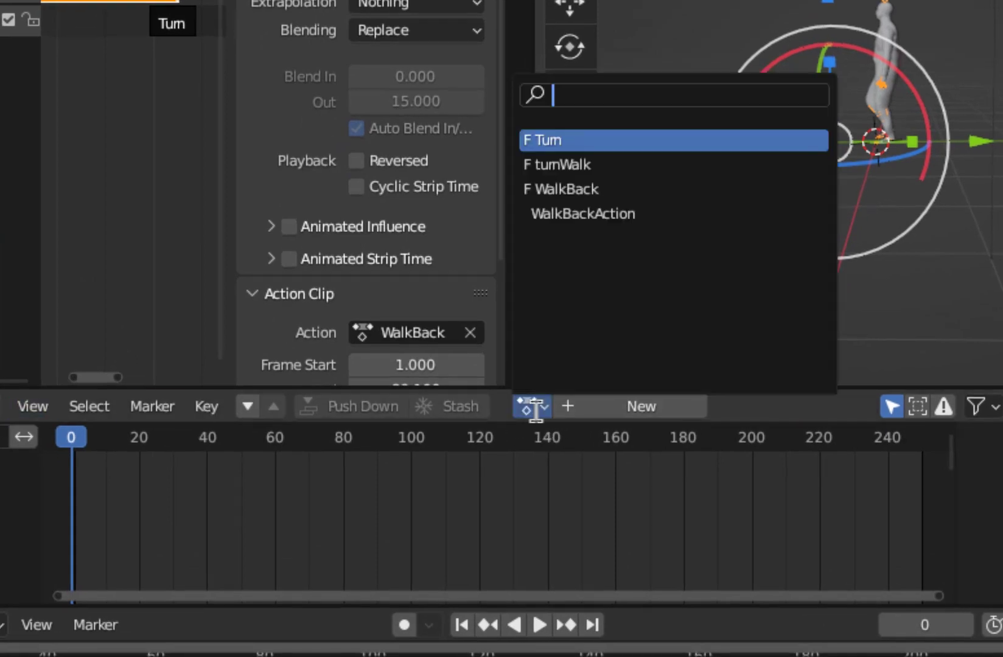
click(581, 190)
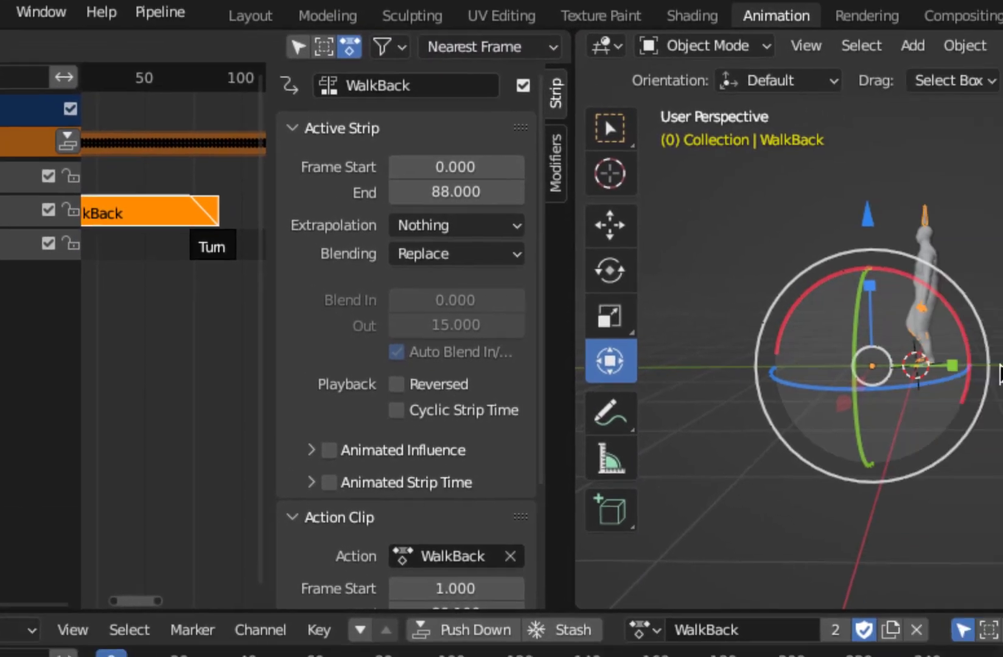
key(i)
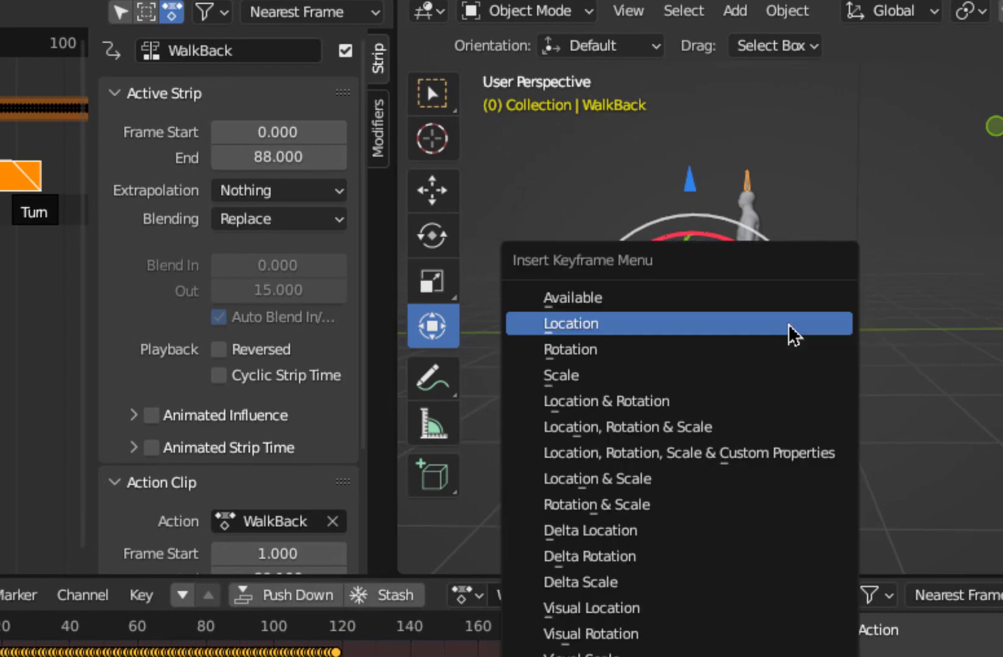
click(791, 334)
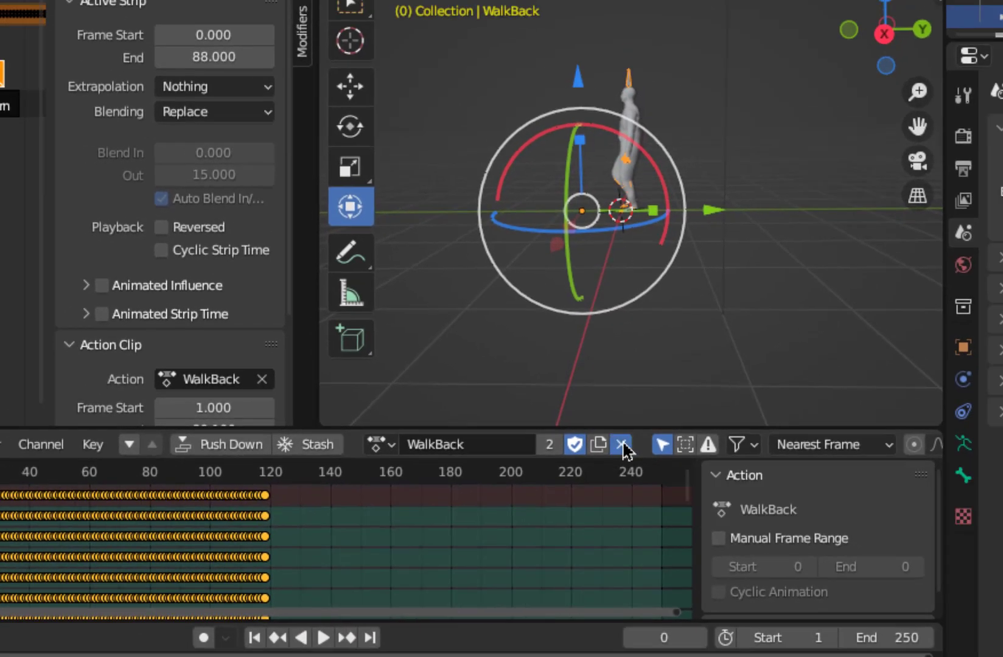
click(622, 447)
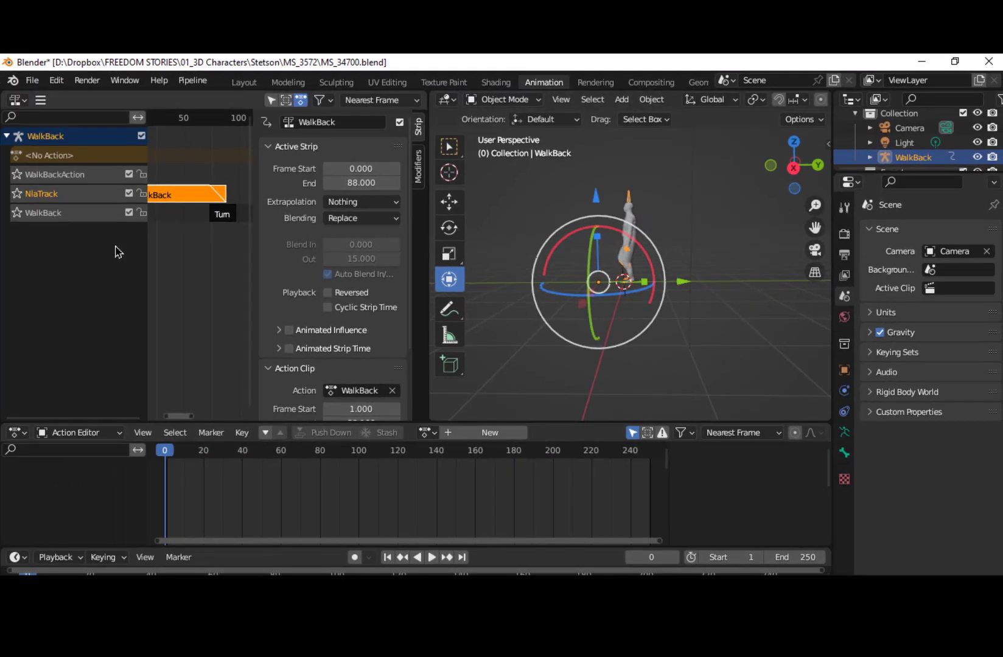
Step: Play the walk-back, scrub forward, and stop playback at frame 74
key(space)
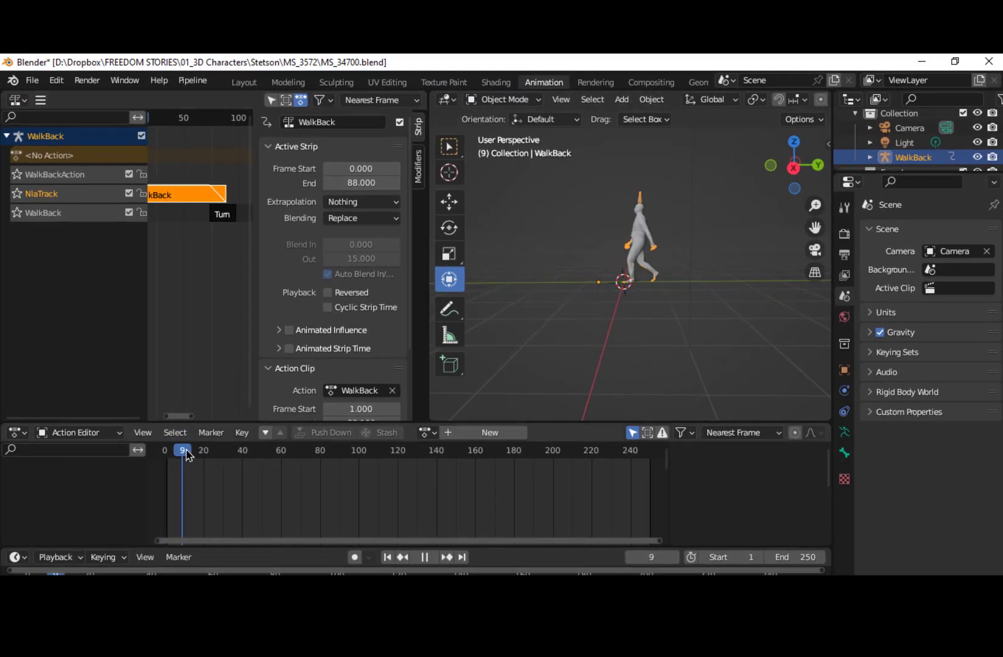
drag(280, 454, 311, 462)
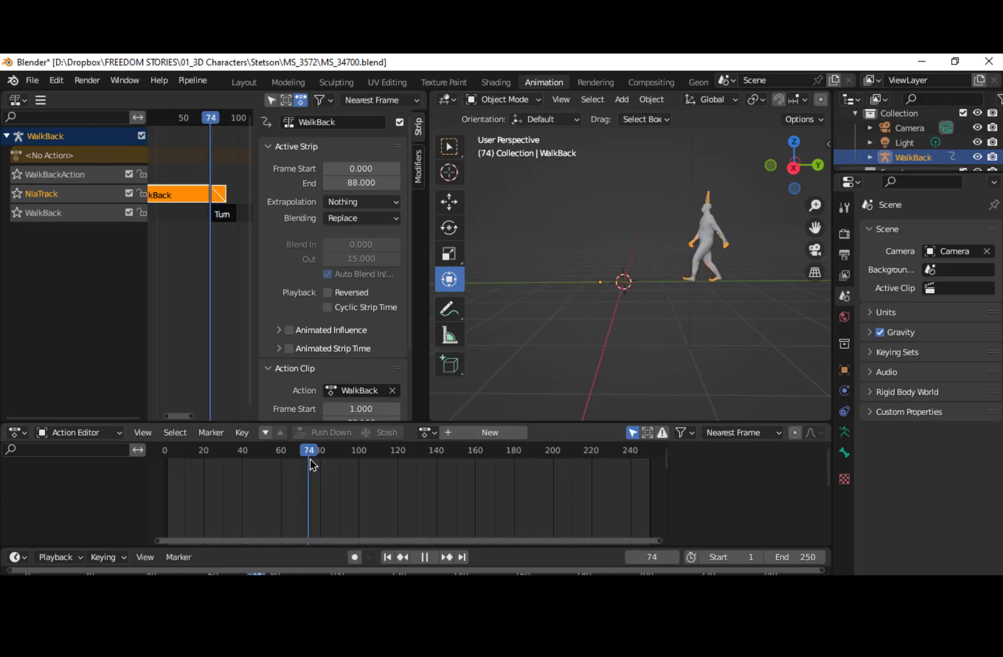
key(space)
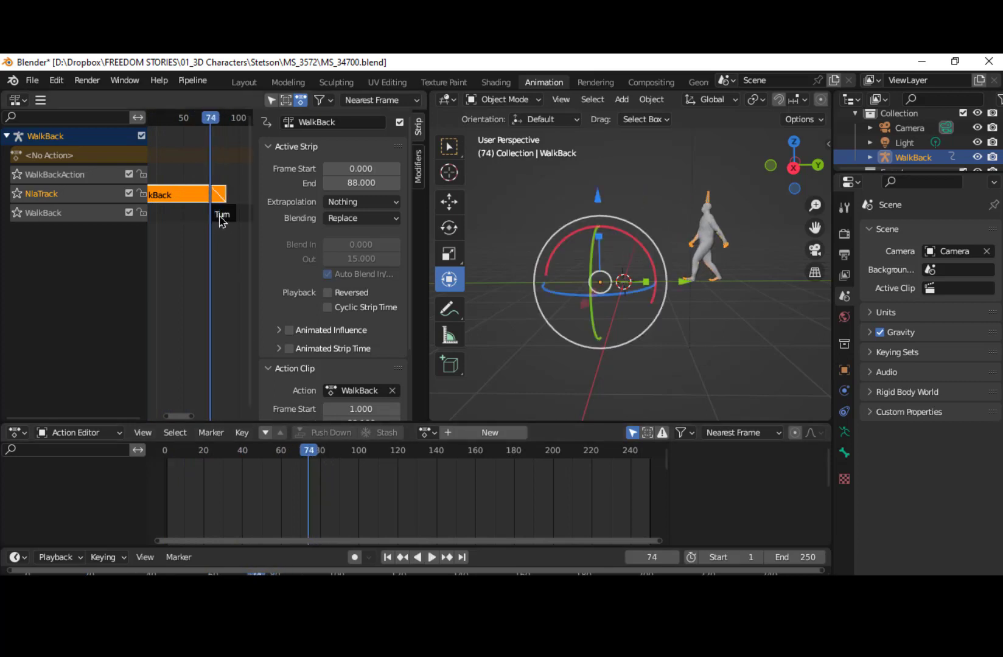
Step: Make Turn the active strip, step back to frame 73, and reframe the character
click(221, 218)
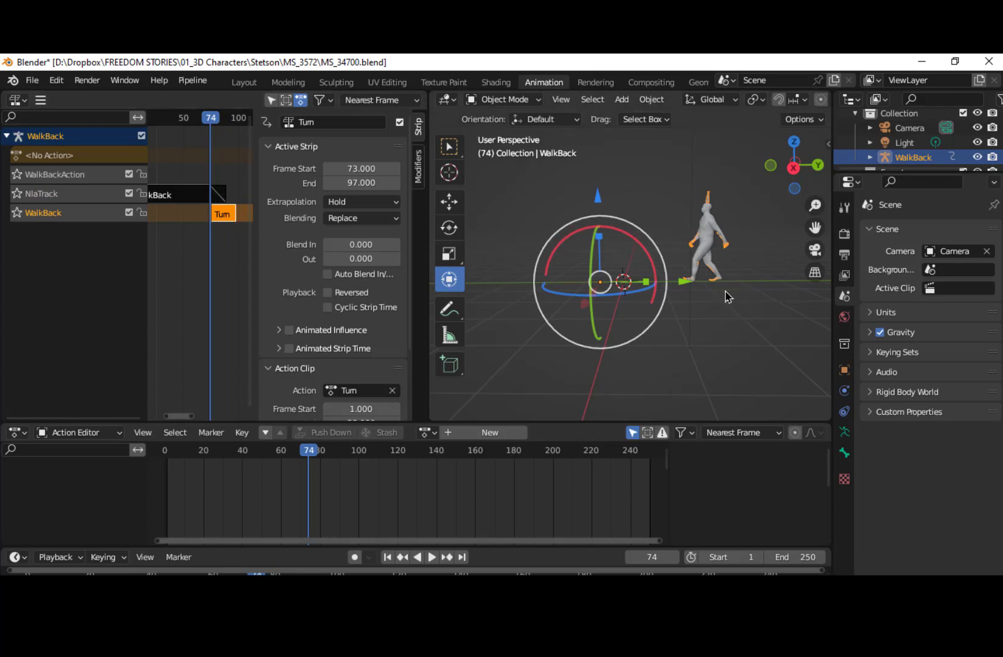
scroll(725, 310, up, 1)
scroll(723, 316, up, 1)
scroll(721, 316, up, 1)
scroll(720, 316, up, 1)
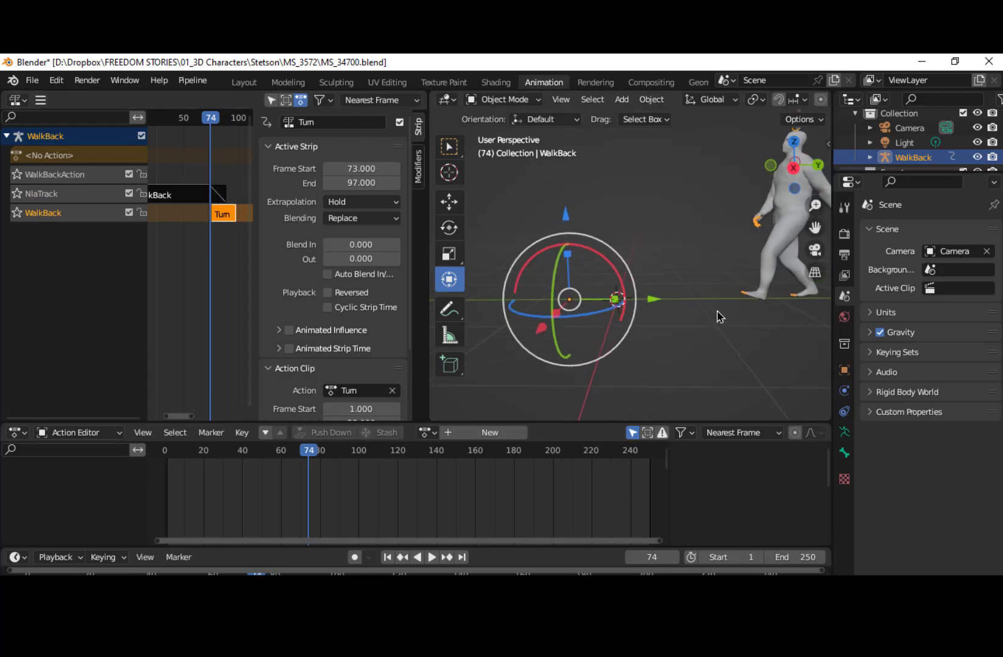
scroll(719, 315, up, 1)
scroll(723, 315, up, 1)
scroll(724, 320, up, 1)
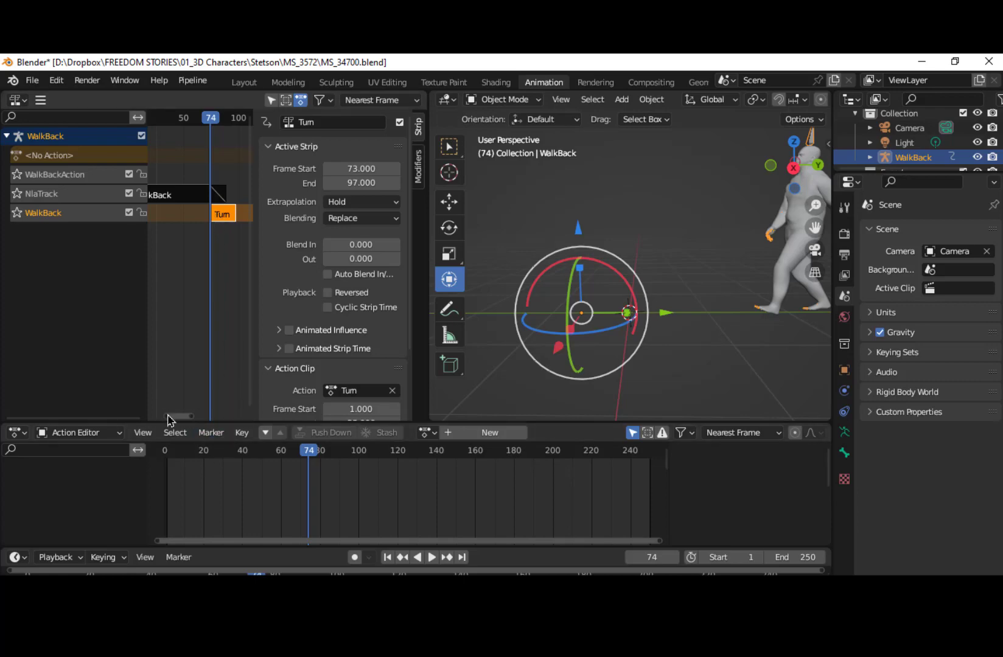
scroll(168, 419, up, 6)
scroll(209, 419, up, 4)
key(Left)
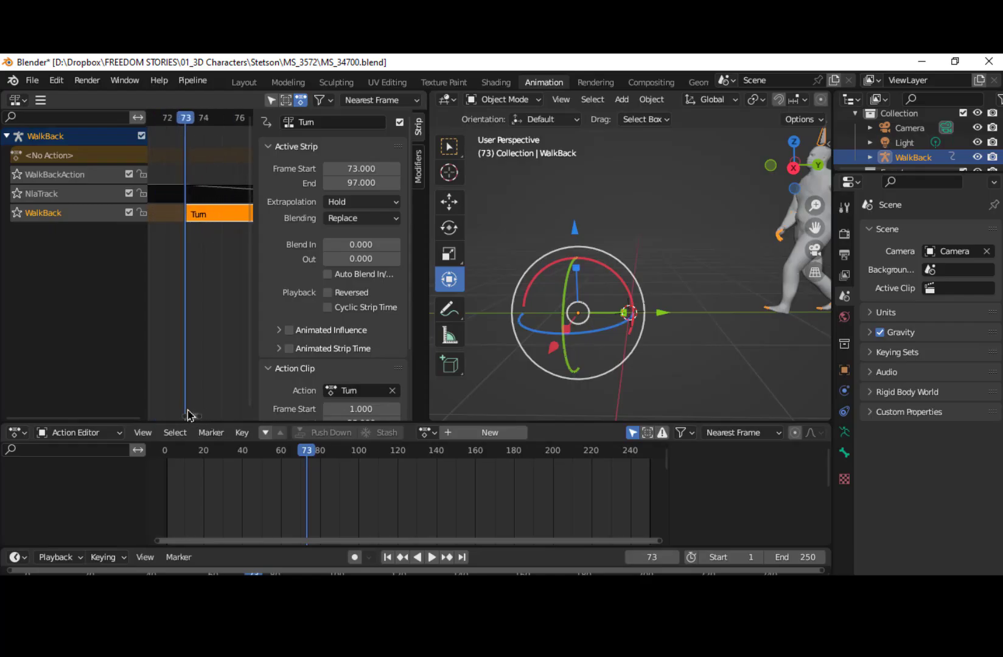
scroll(189, 415, down, 2)
scroll(193, 415, down, 1)
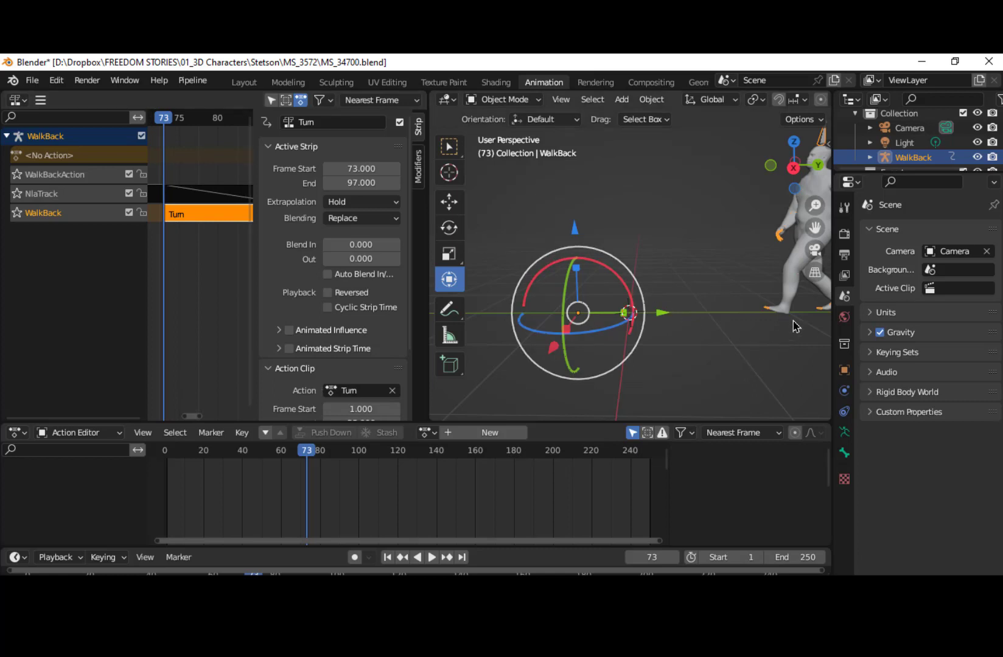
shift+middle_drag(790, 327, 780, 340)
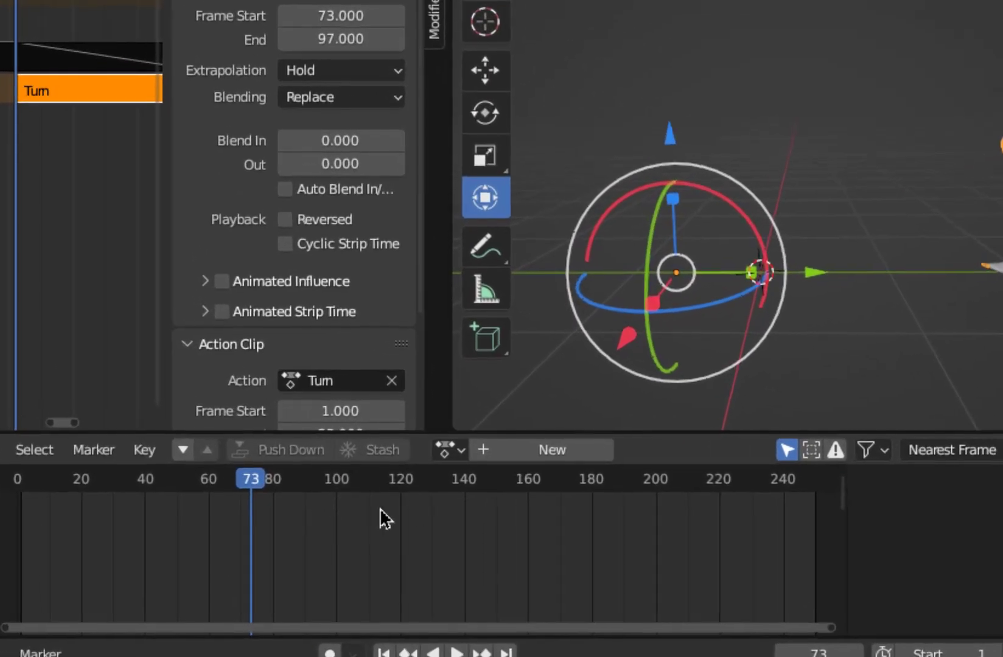
Step: Link the Turn action, move the character about 3 m along X, key location, then unlink
click(454, 451)
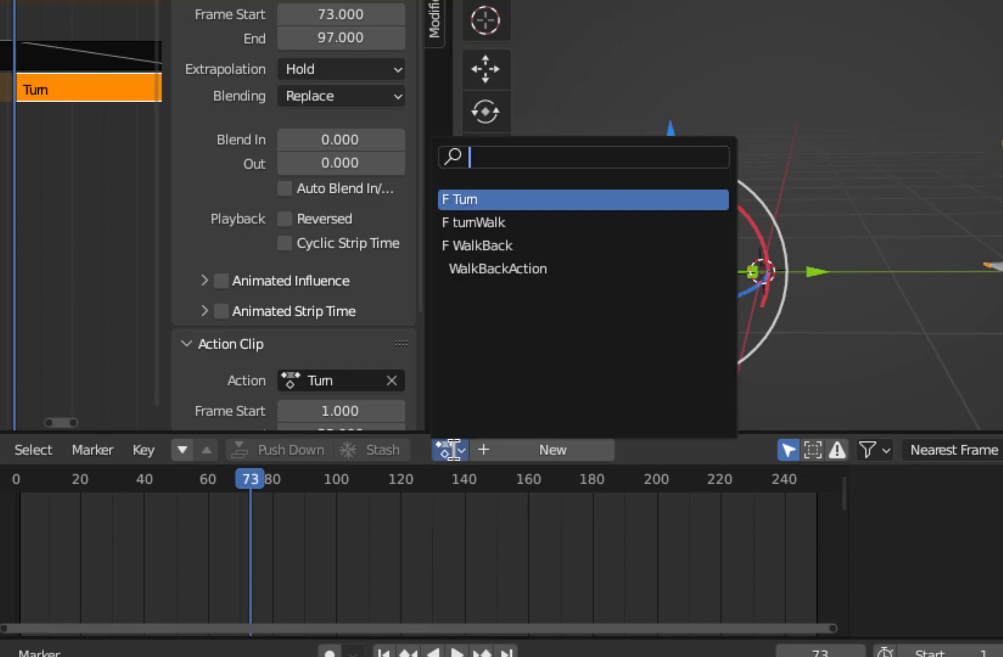
click(491, 198)
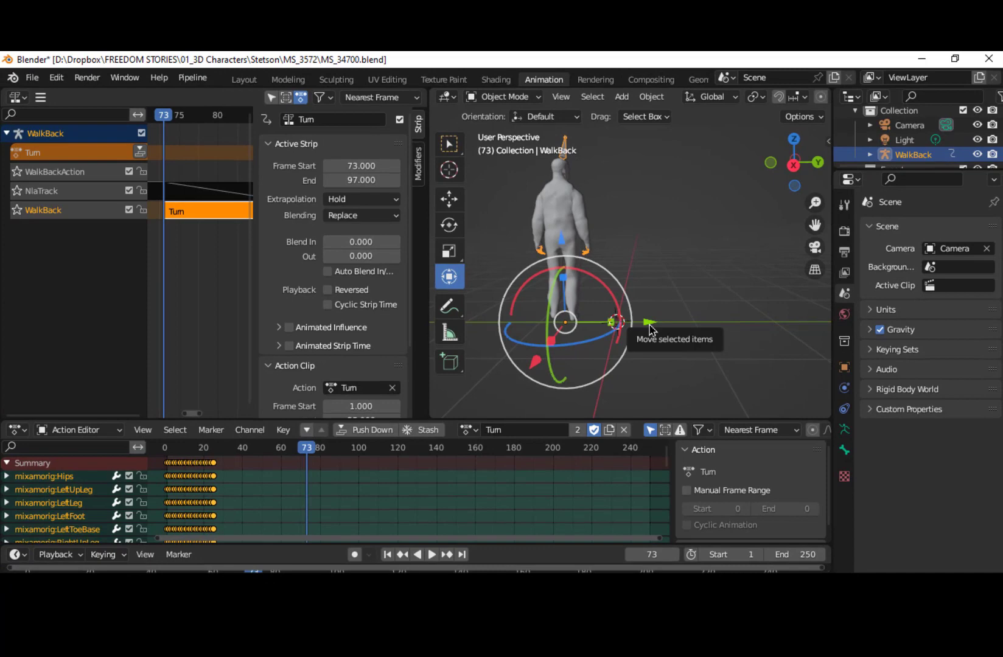
mouse_move(649, 330)
mouse_down()
mouse_move(497, 357)
mouse_move(510, 359)
mouse_move(511, 378)
mouse_up()
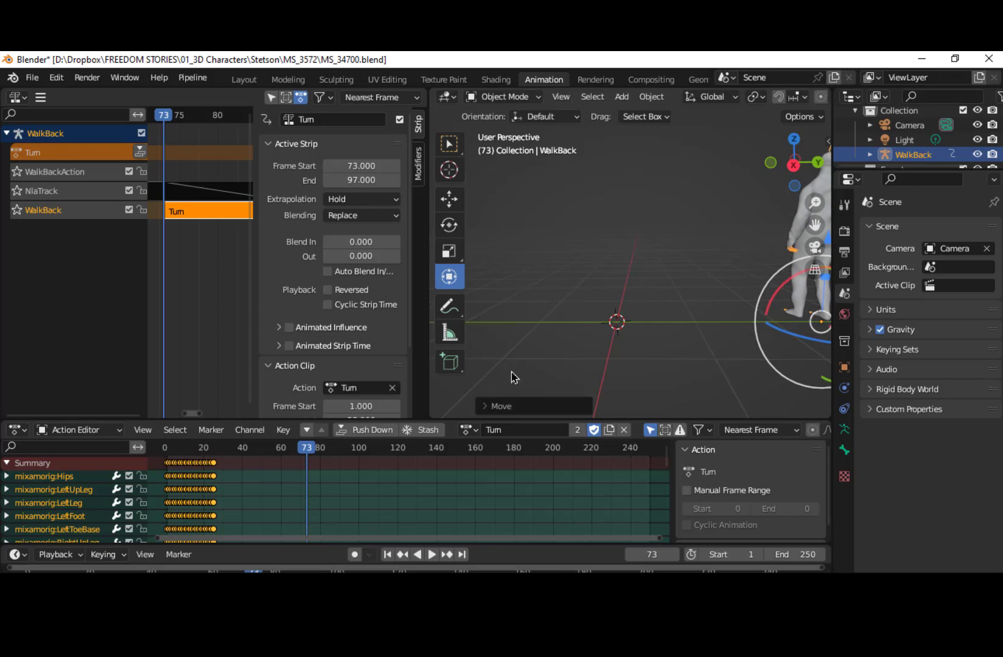
key(i)
click(686, 281)
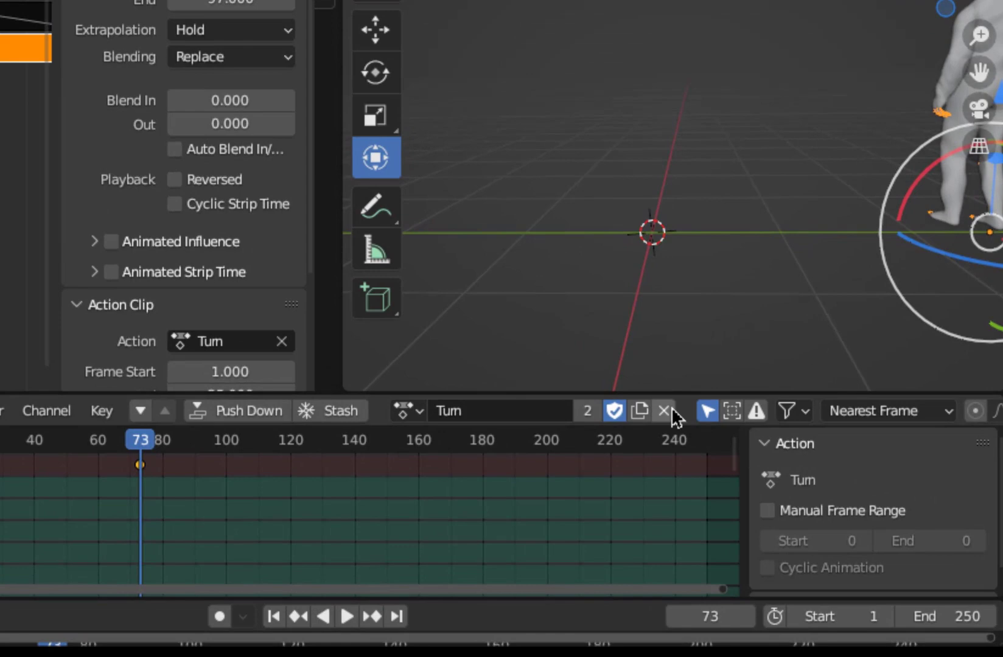
click(668, 413)
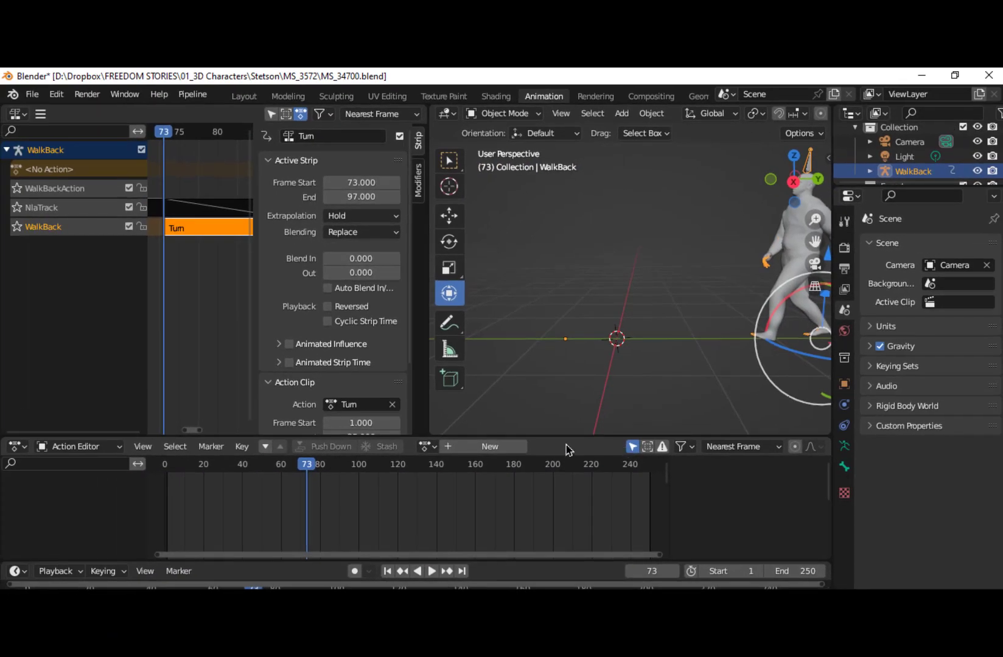
key(space)
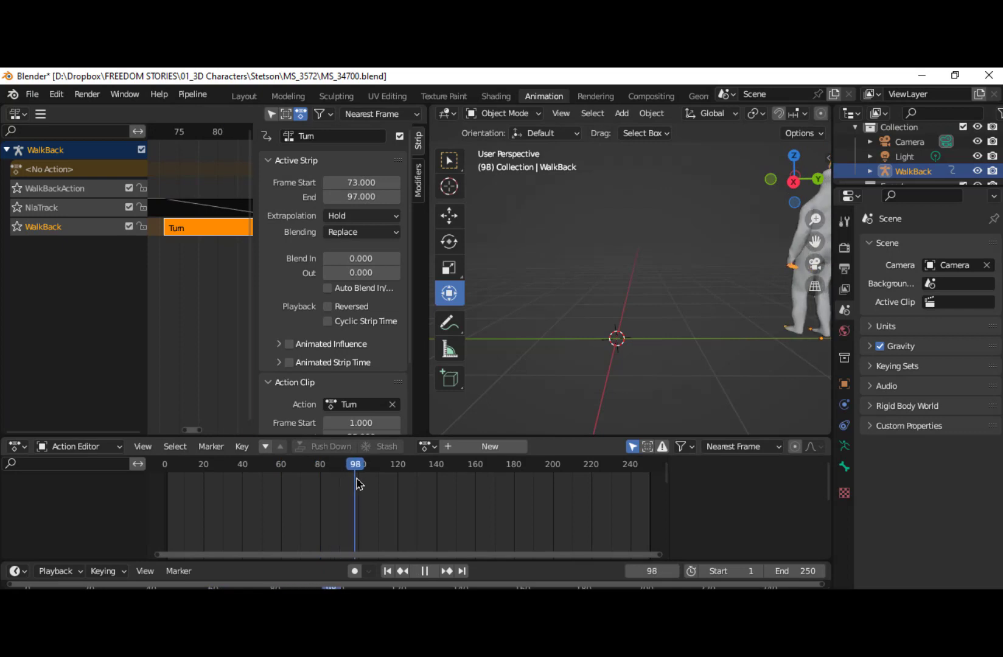
drag(338, 484, 289, 480)
key(space)
scroll(758, 318, down, 1)
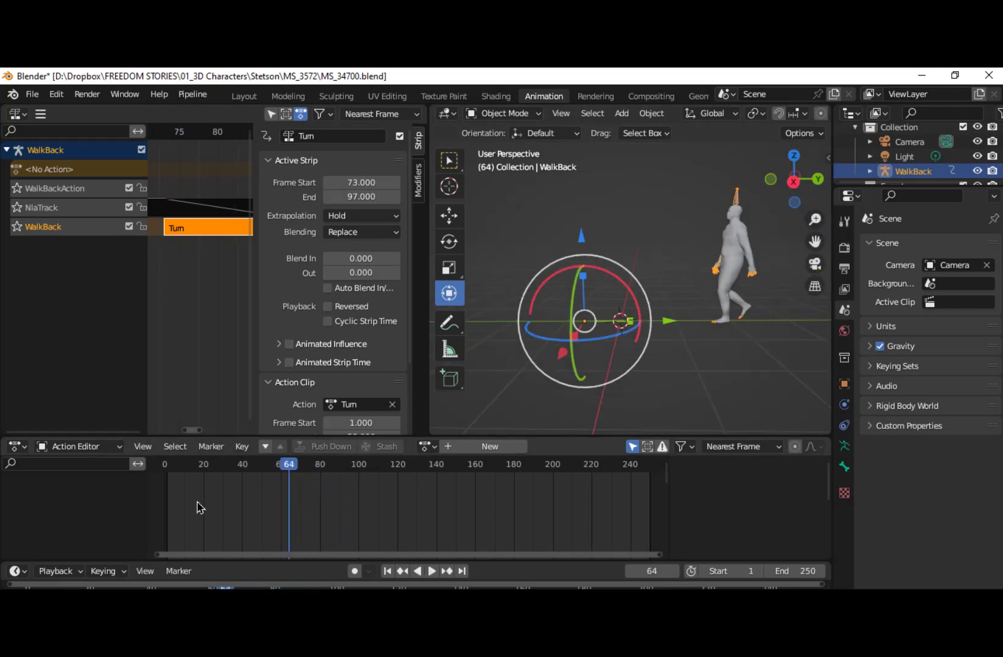
key(space)
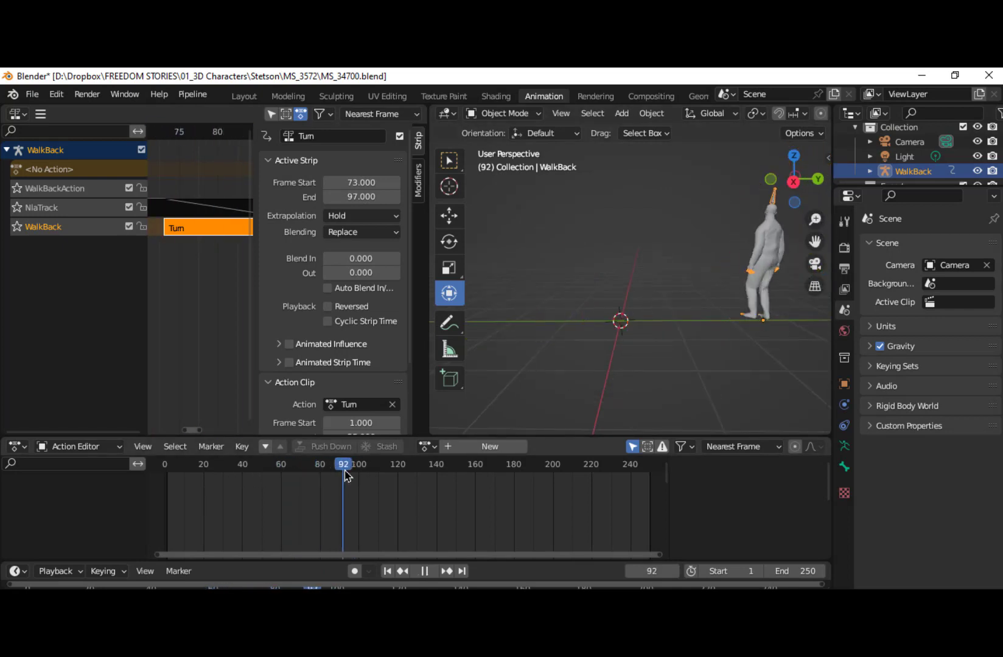
mouse_move(357, 481)
mouse_down()
mouse_move(216, 529)
mouse_move(287, 521)
mouse_move(222, 529)
mouse_move(356, 532)
mouse_move(215, 555)
mouse_move(366, 546)
mouse_move(263, 541)
mouse_up()
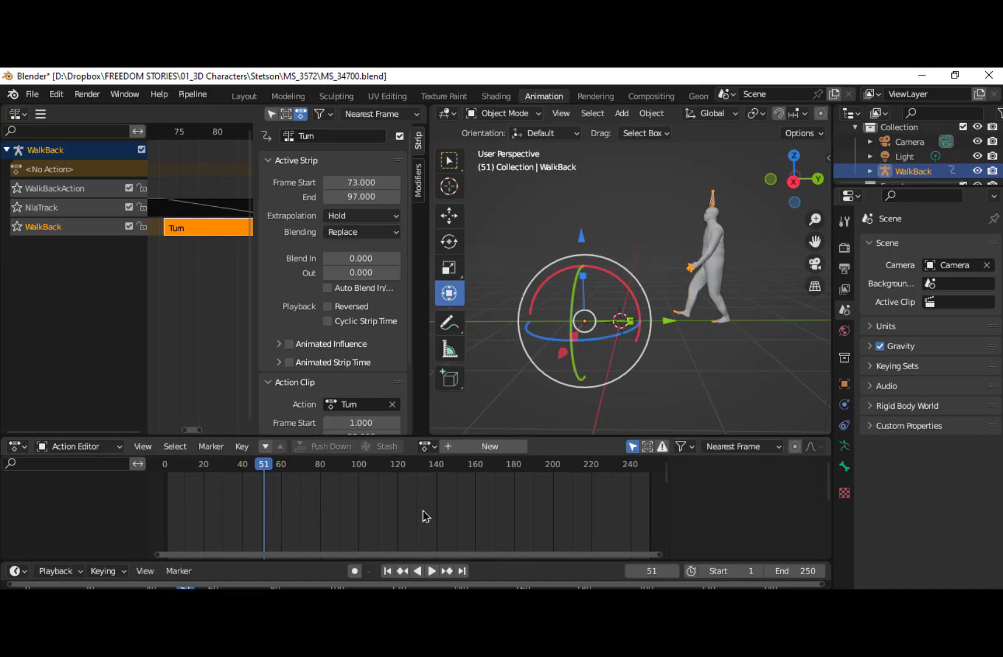